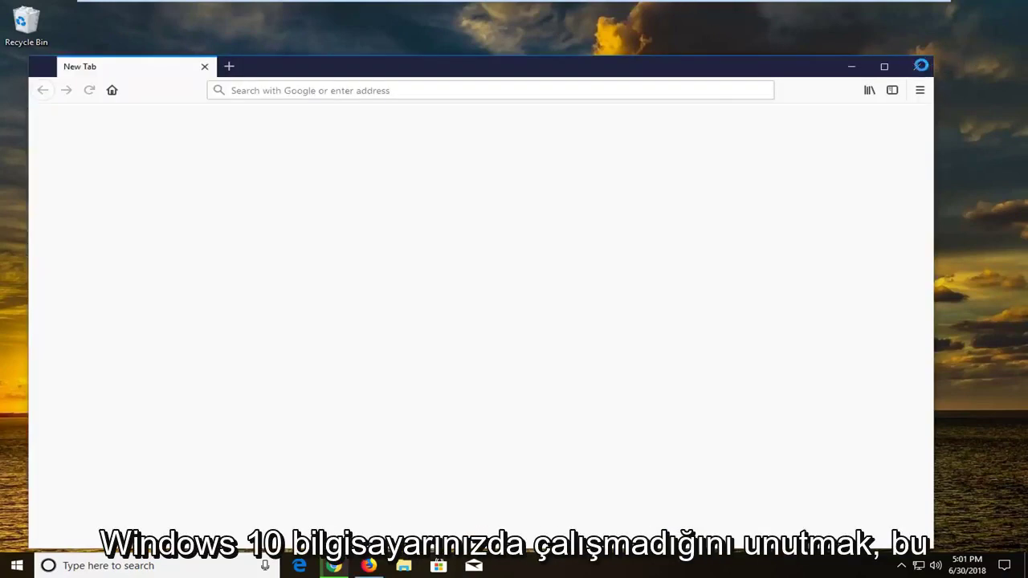
Step: Close the empty Firefox window so only the Windows 10 desktop remains
{"action": "left_click", "coordinate": [918, 67]}
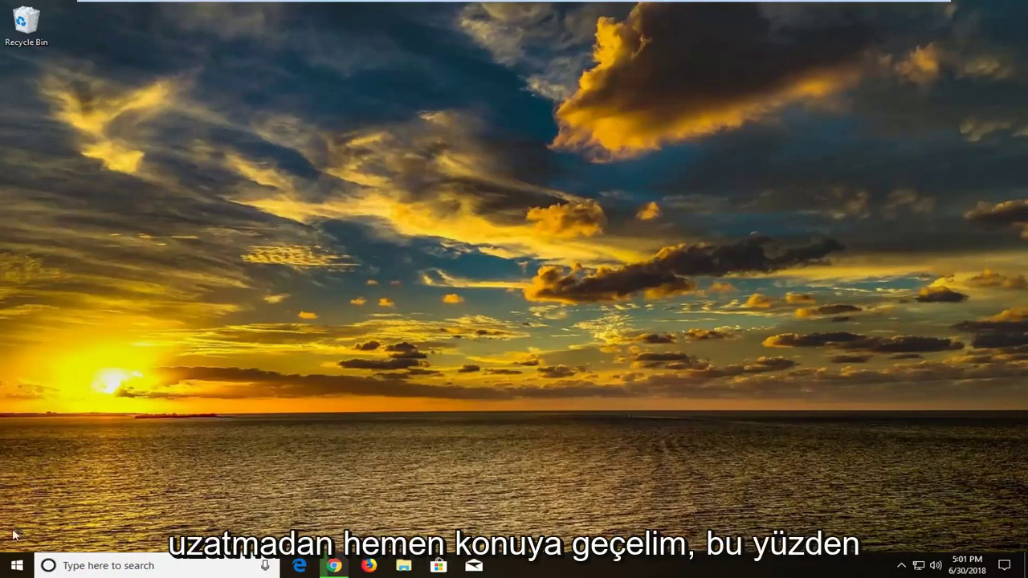
Step: Search Start for 'services' and launch the Services desktop app
{"action": "left_click", "coordinate": [16, 568]}
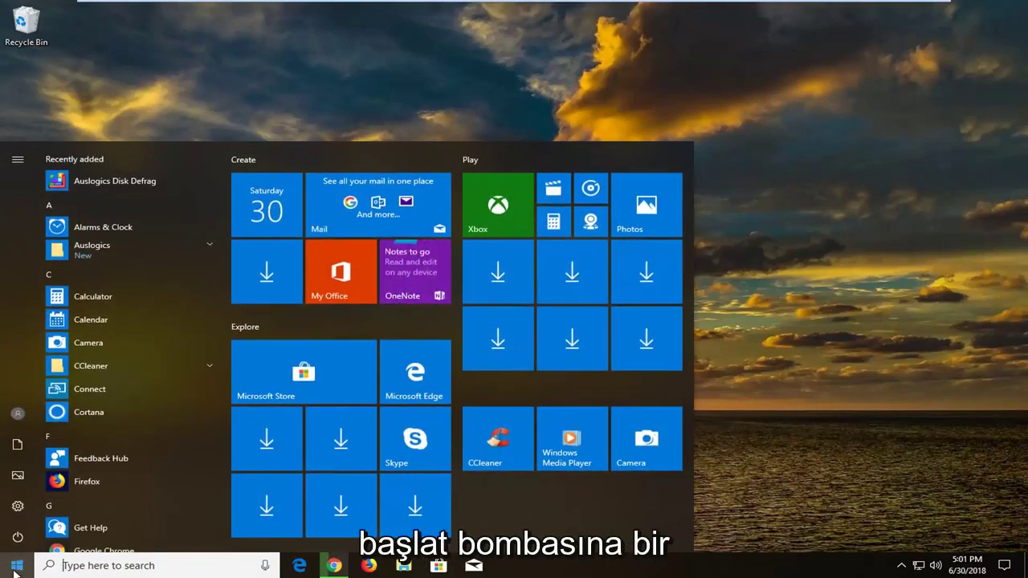
{"action": "type", "text": "services"}
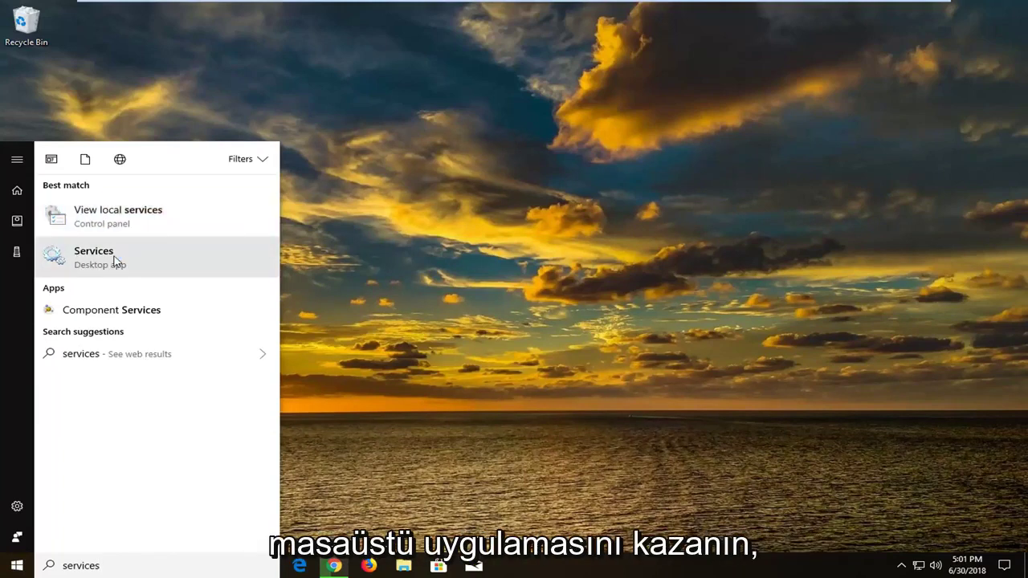
{"action": "left_click", "coordinate": [139, 268]}
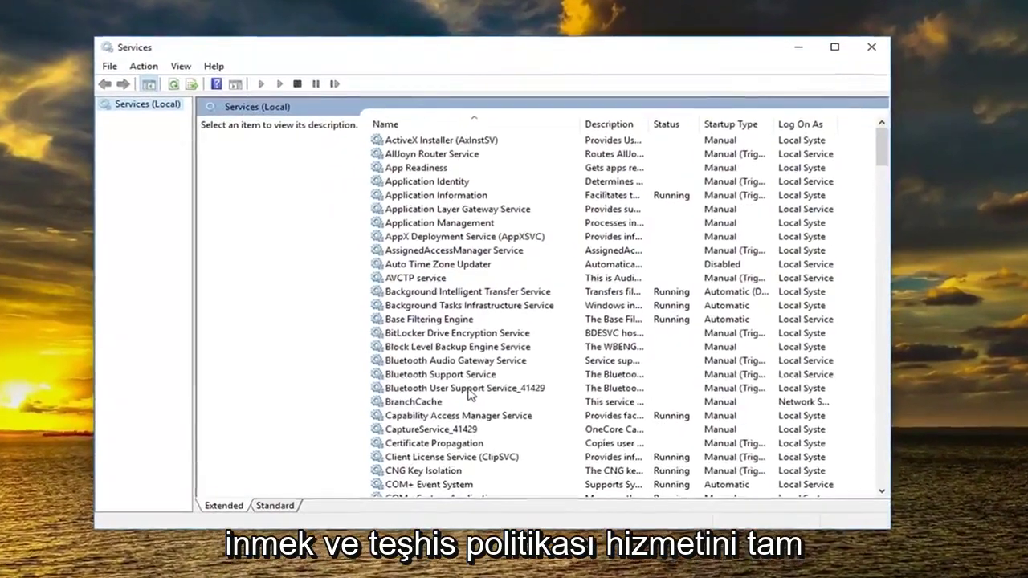
Step: Set Diagnostic Policy Service's startup type to Automatic and apply the change
{"action": "left_click", "coordinate": [470, 390]}
{"action": "scroll", "coordinate": [470, 393], "scroll_direction": "down", "scroll_amount": 8}
{"action": "scroll", "coordinate": [457, 429], "scroll_direction": "down", "scroll_amount": 1}
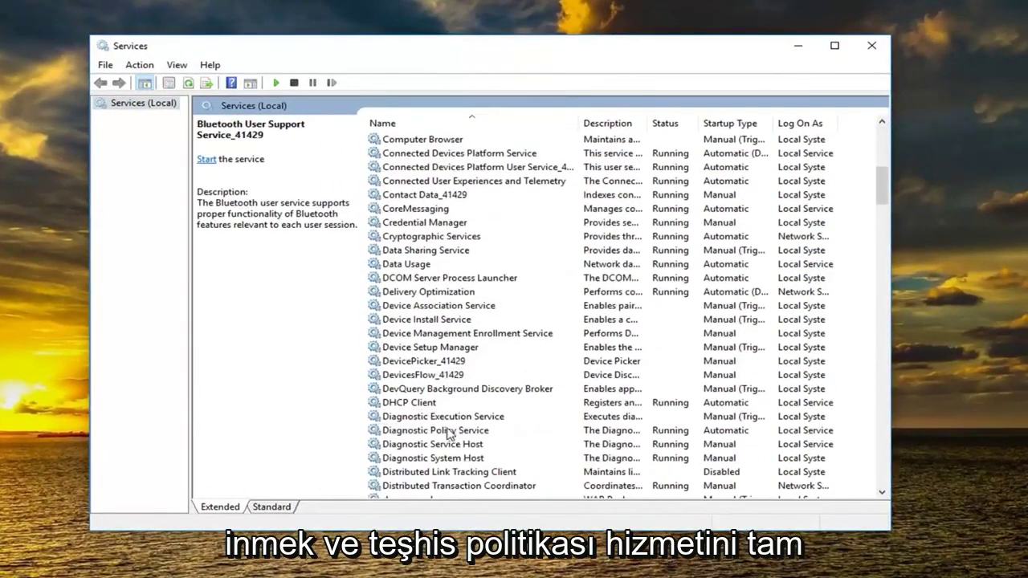
{"action": "left_click", "coordinate": [449, 434]}
{"action": "double_click", "coordinate": [450, 433]}
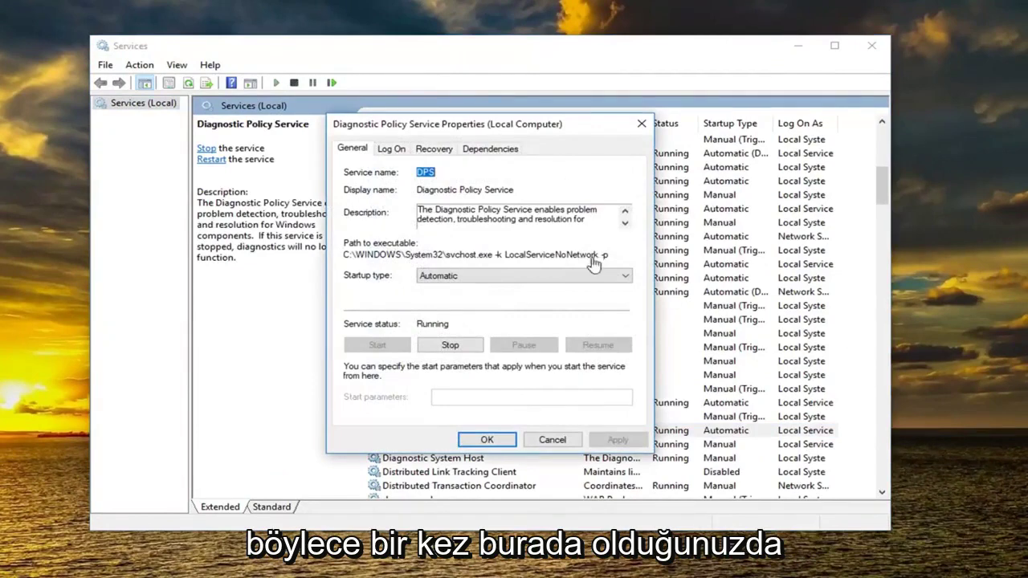
{"action": "left_click", "coordinate": [455, 276]}
{"action": "left_click", "coordinate": [424, 300]}
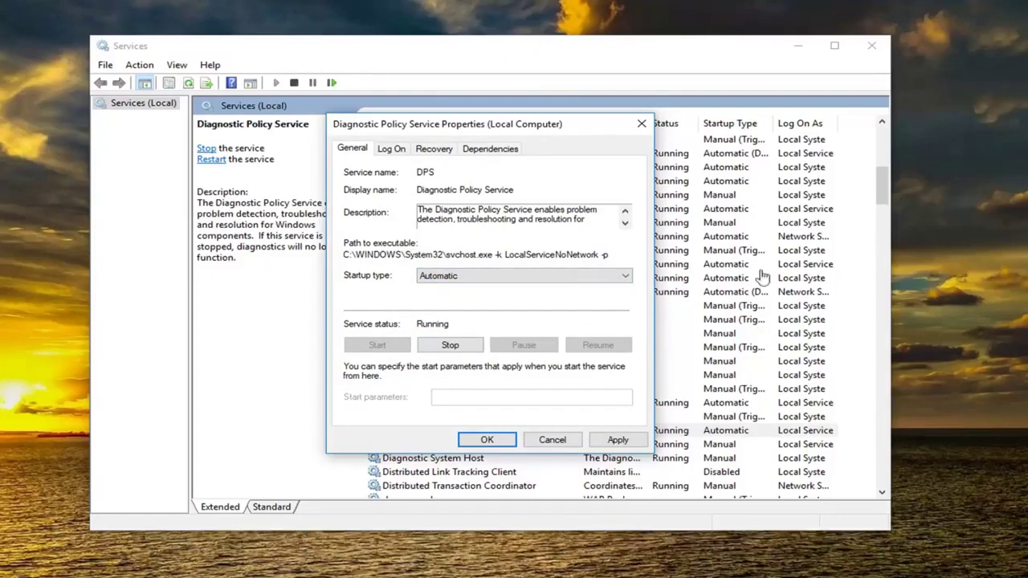
{"action": "left_click", "coordinate": [618, 441]}
{"action": "left_click", "coordinate": [486, 440]}
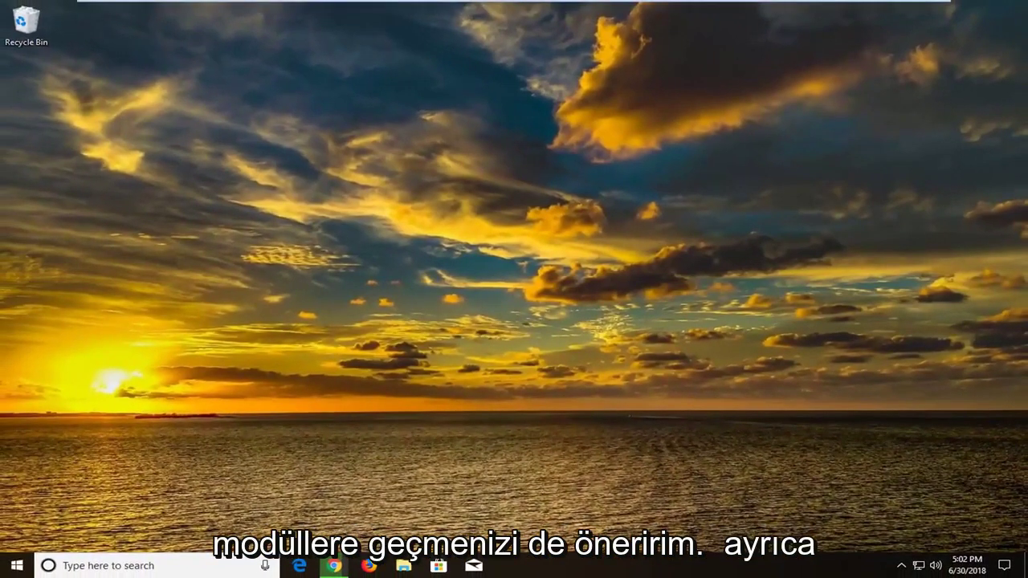
Step: Search for 'cmd' and launch Command Prompt as administrator
{"action": "left_click", "coordinate": [18, 565]}
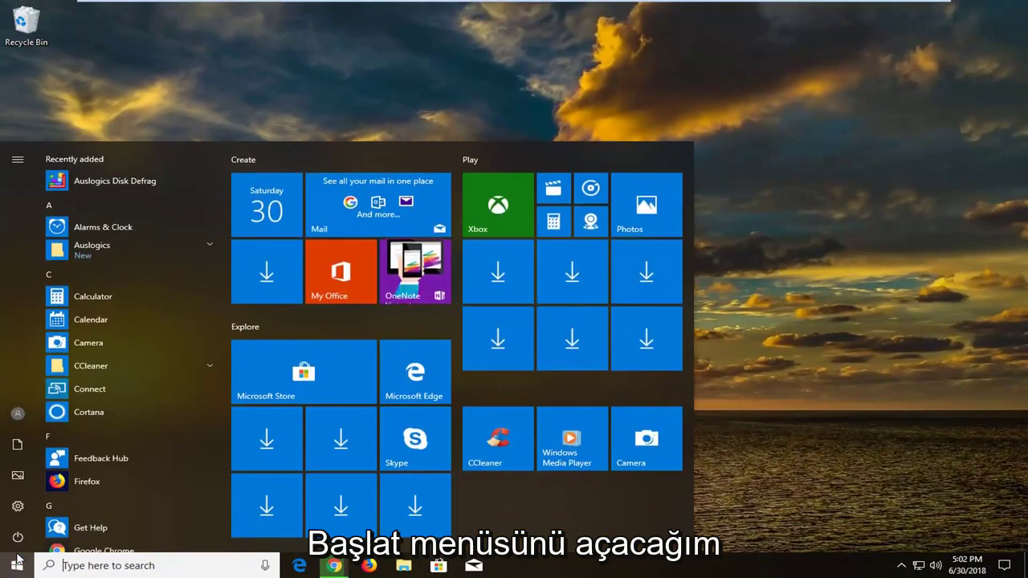
{"action": "type", "text": "cmd"}
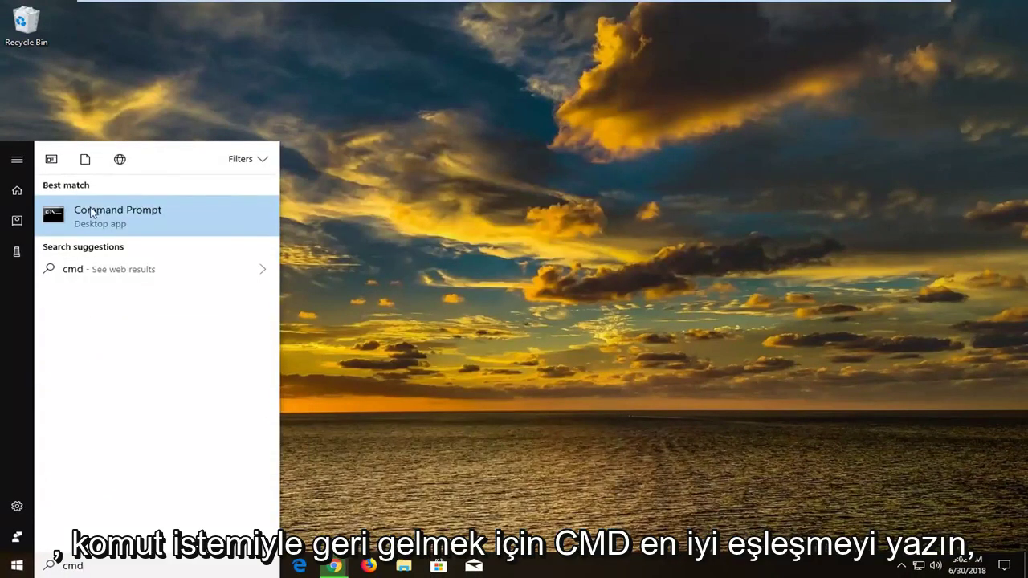
{"action": "right_click", "coordinate": [92, 215]}
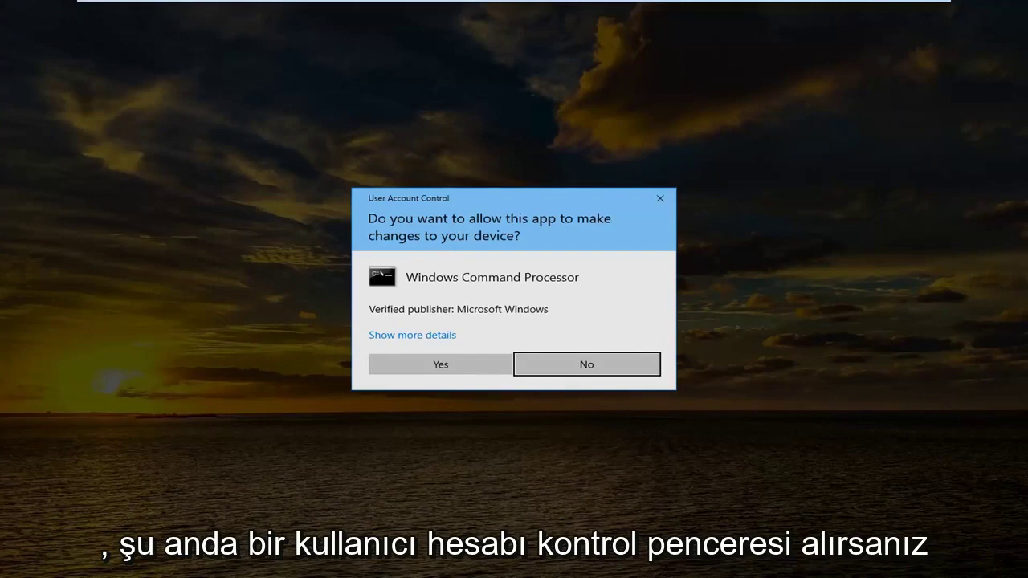
{"action": "left_click", "coordinate": [442, 363]}
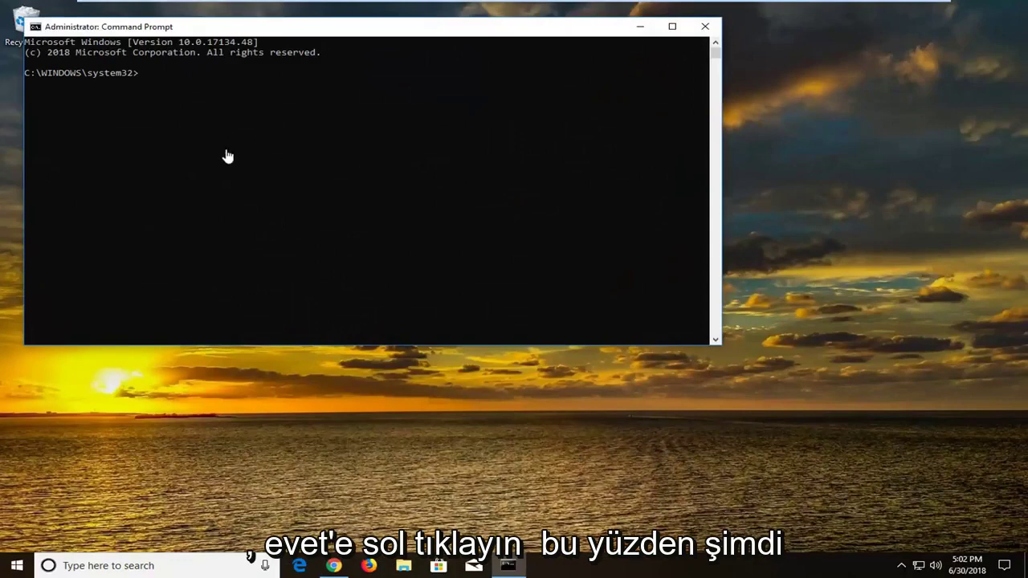
Step: Paste and run the net localgroup Administrators /add command for networkservice
{"action": "left_click_drag", "start_coordinate": [294, 34], "coordinate": [359, 107]}
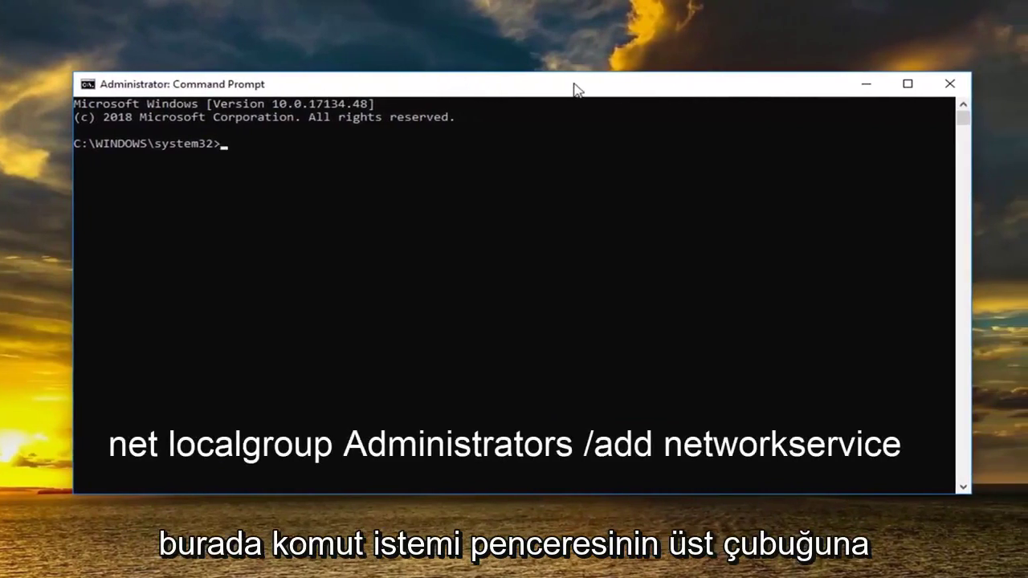
{"action": "right_click", "coordinate": [570, 90]}
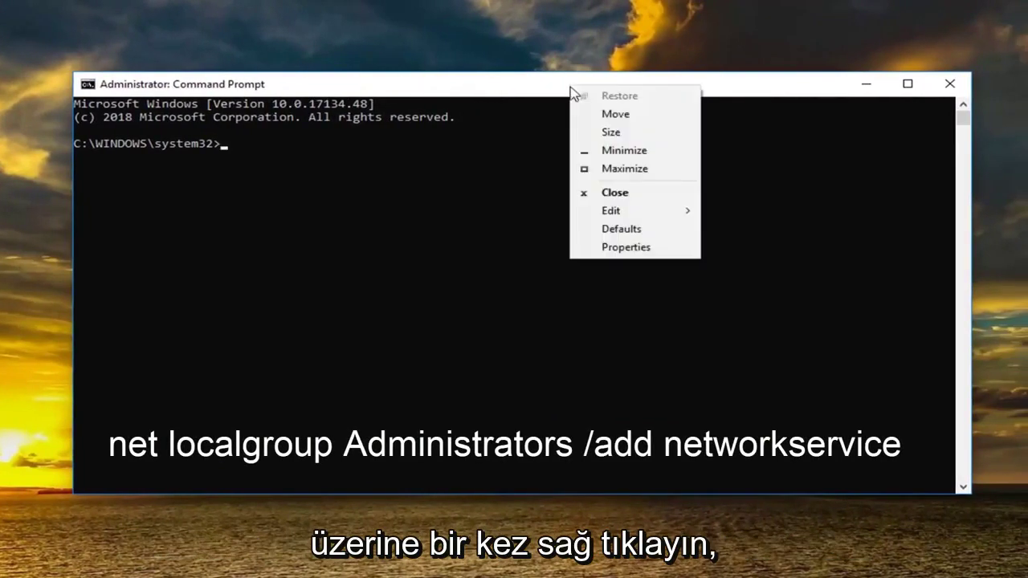
{"action": "left_click", "coordinate": [608, 213]}
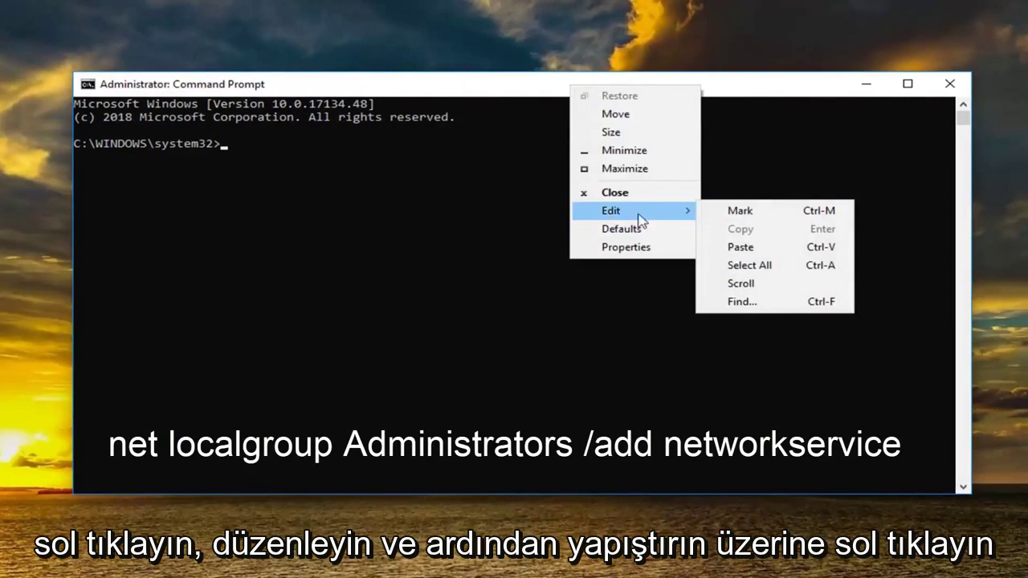
{"action": "left_click", "coordinate": [718, 186]}
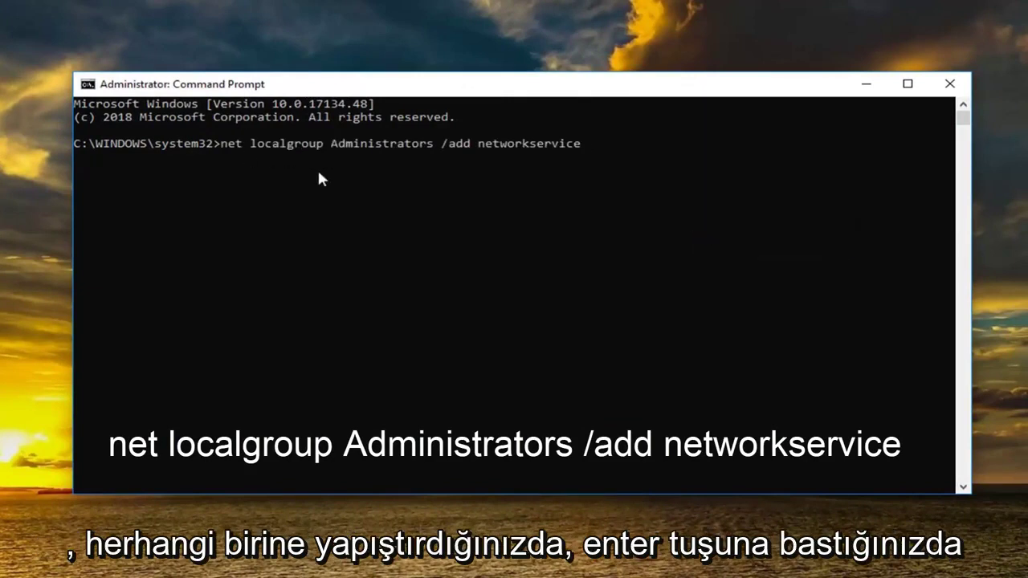
{"action": "key", "text": "Return"}
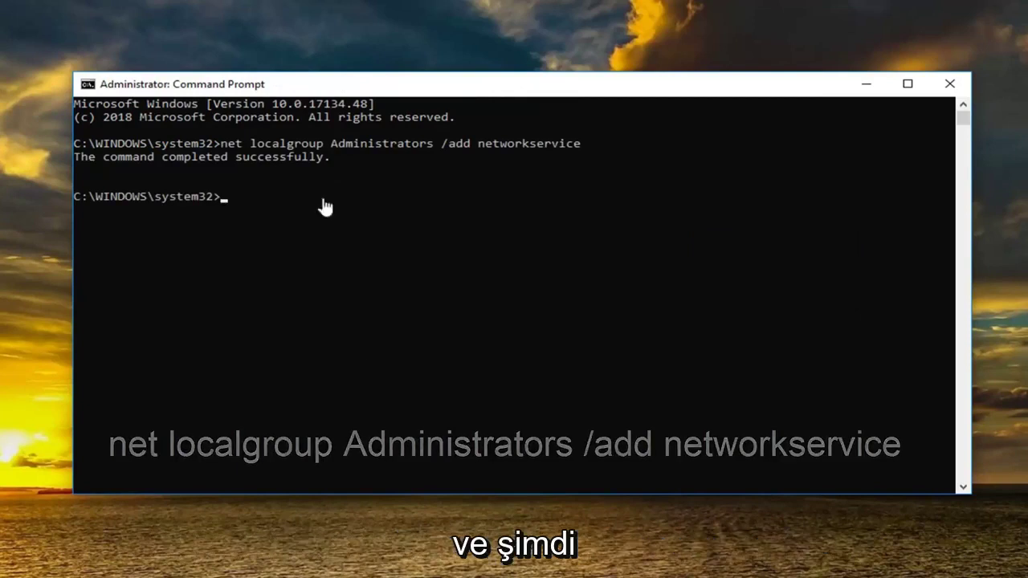
Step: Paste and run the localservice Administrators /add command, then close Command Prompt
{"action": "right_click", "coordinate": [543, 88]}
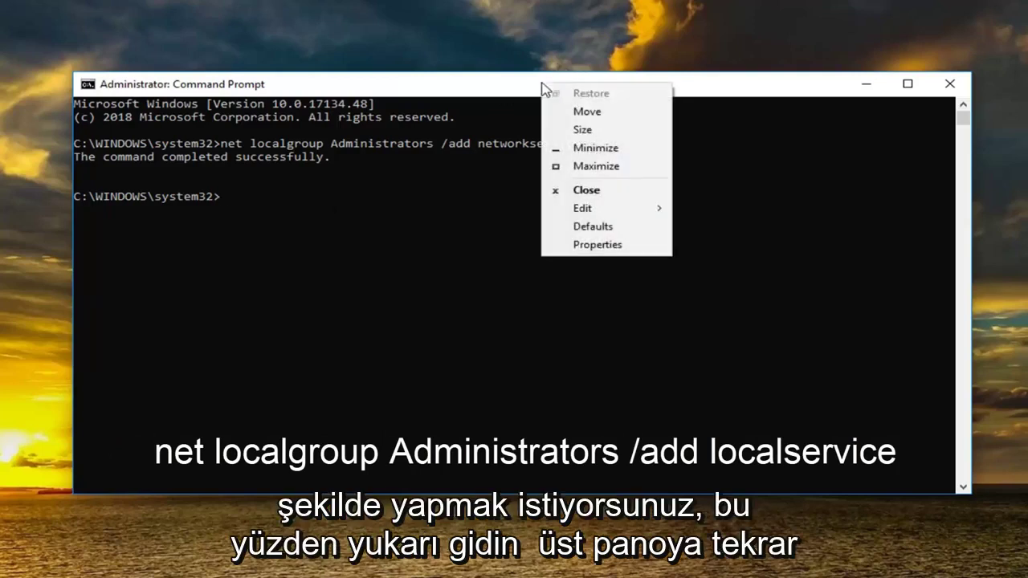
{"action": "mouse_move", "coordinate": [583, 208]}
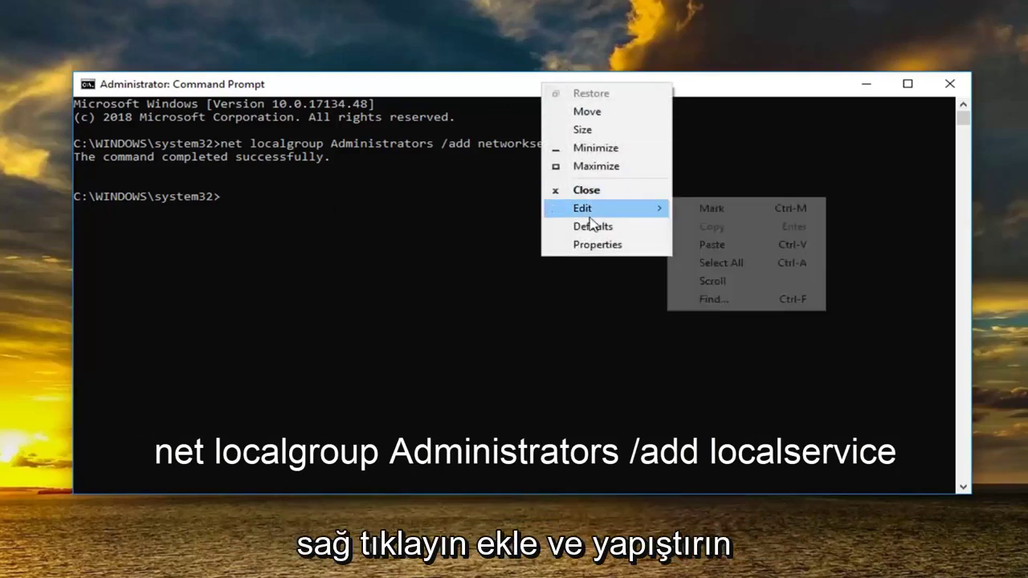
{"action": "left_click", "coordinate": [723, 249]}
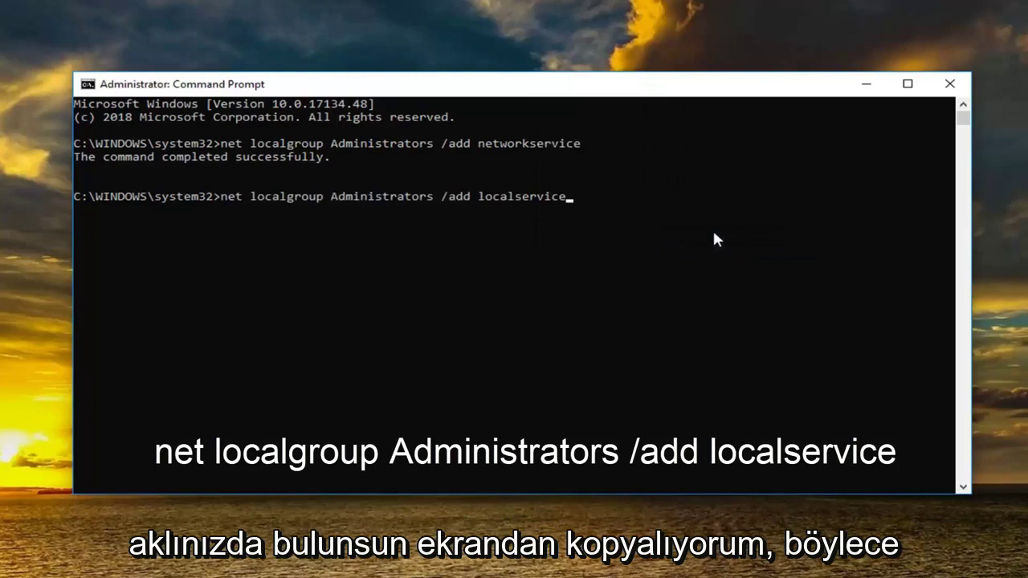
{"action": "key", "text": "Return"}
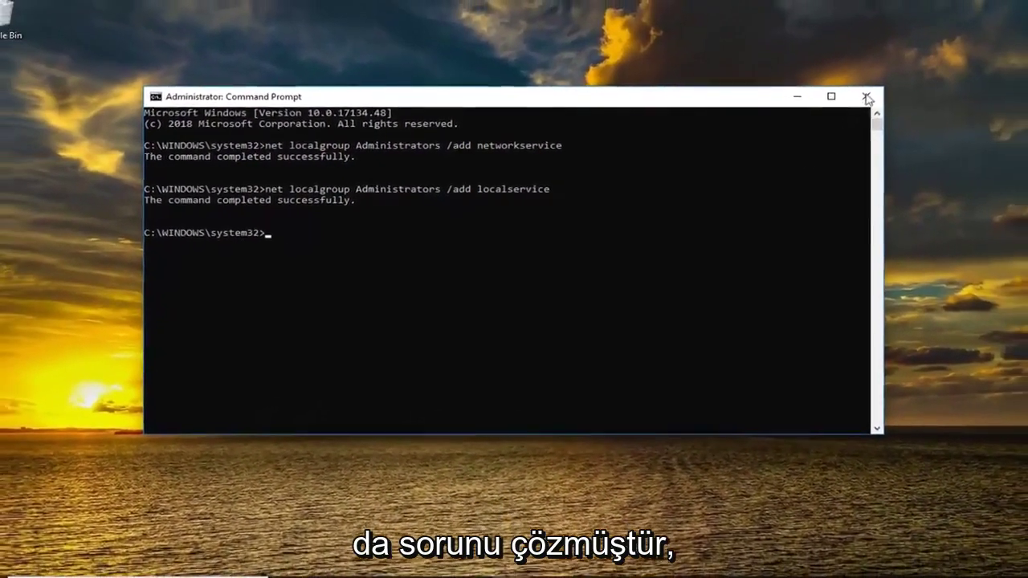
{"action": "left_click", "coordinate": [888, 94]}
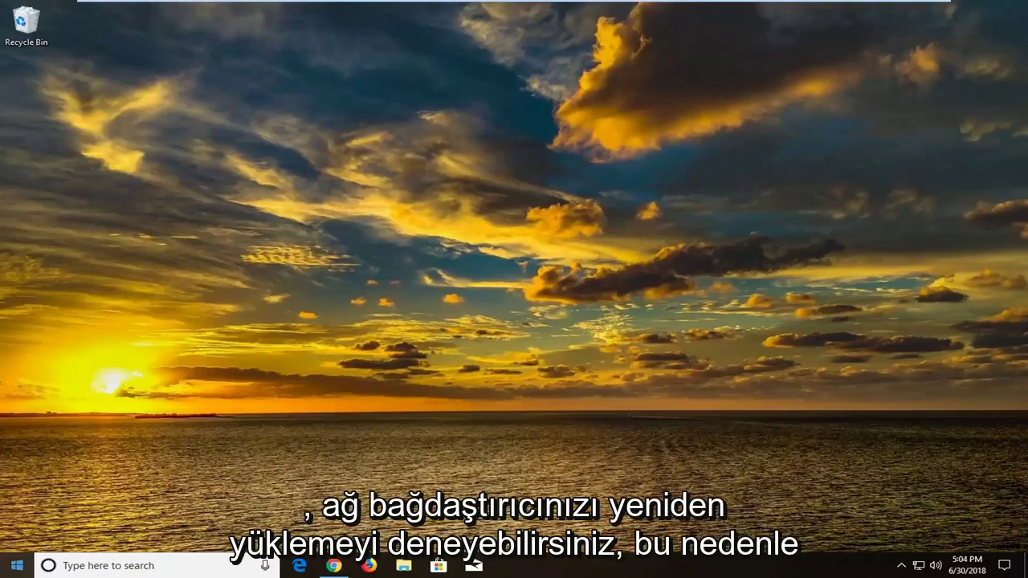
Step: Search Start for 'device manager' and launch the Device Manager result
{"action": "left_click", "coordinate": [16, 566]}
{"action": "type", "text": "d"}
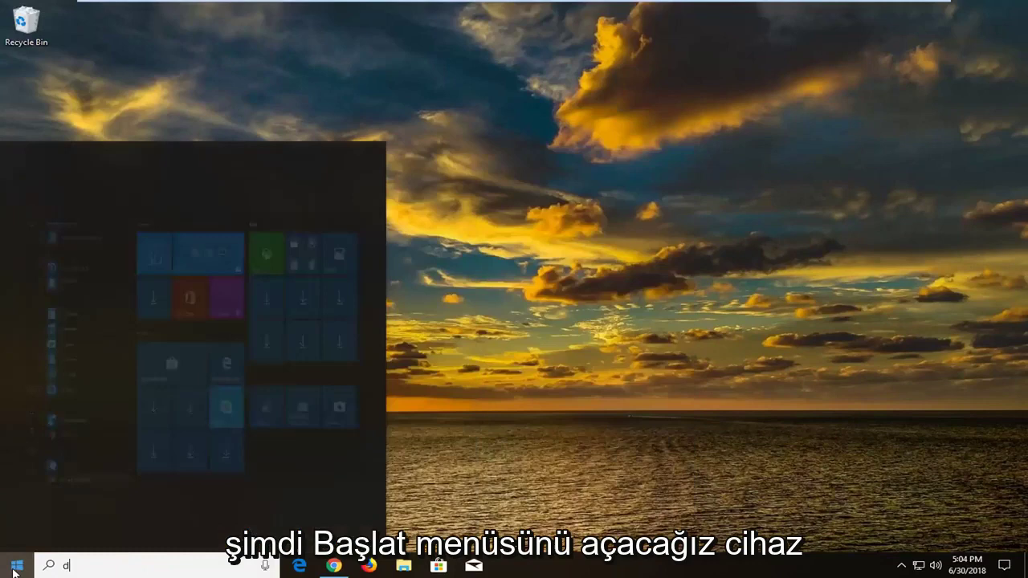
{"action": "type", "text": "evice manager"}
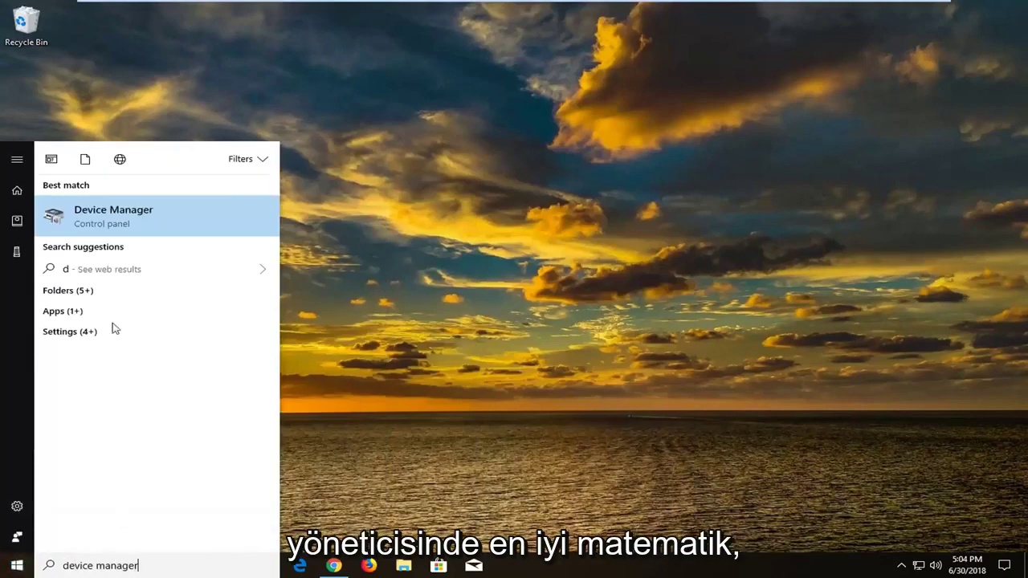
{"action": "left_click", "coordinate": [146, 228]}
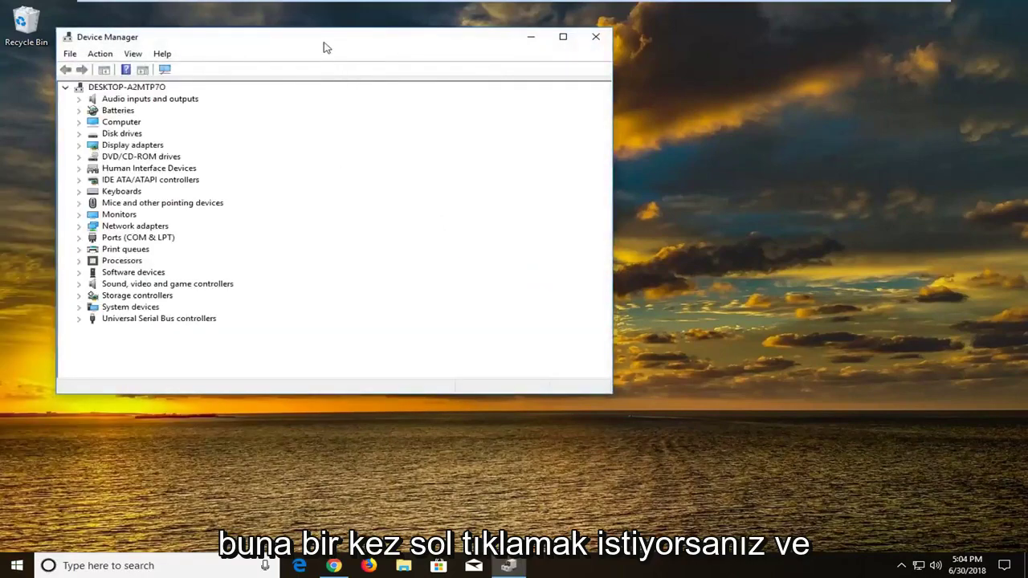
Step: Expand Network adapters and uninstall the Intel(R) 82574L Gigabit Network Connection
{"action": "left_click_drag", "start_coordinate": [324, 46], "coordinate": [491, 83]}
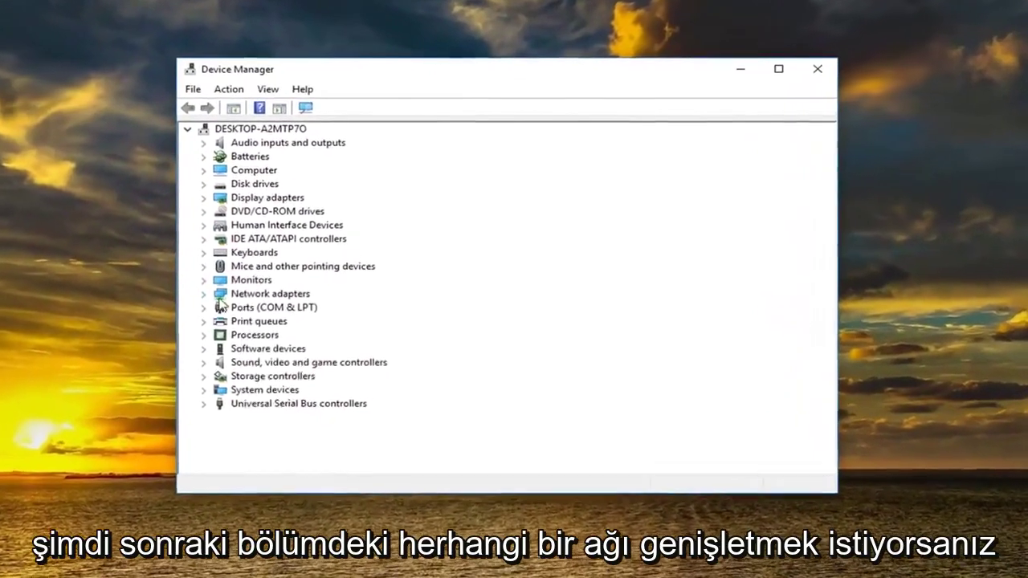
{"action": "left_click", "coordinate": [283, 279]}
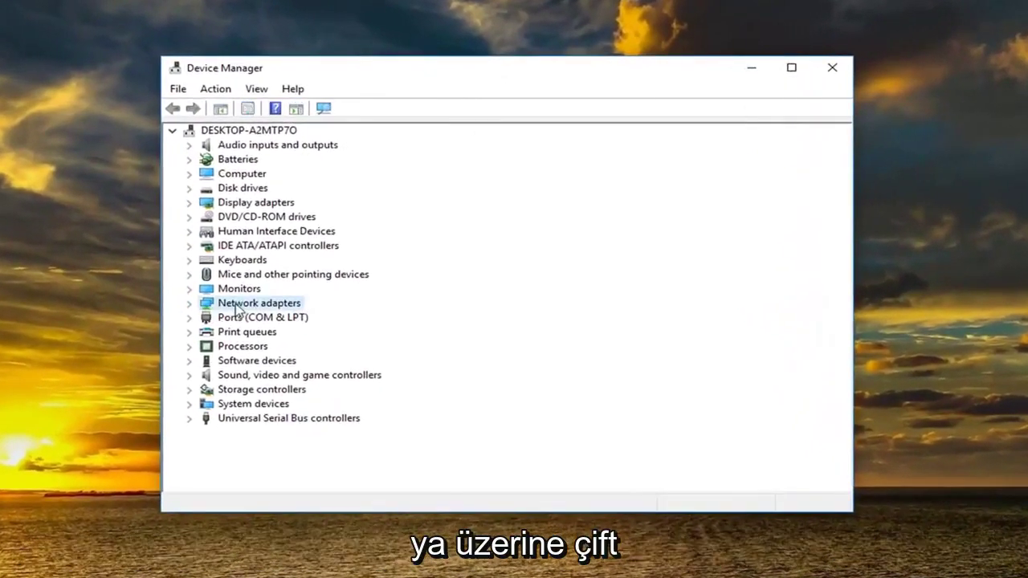
{"action": "double_click", "coordinate": [252, 310]}
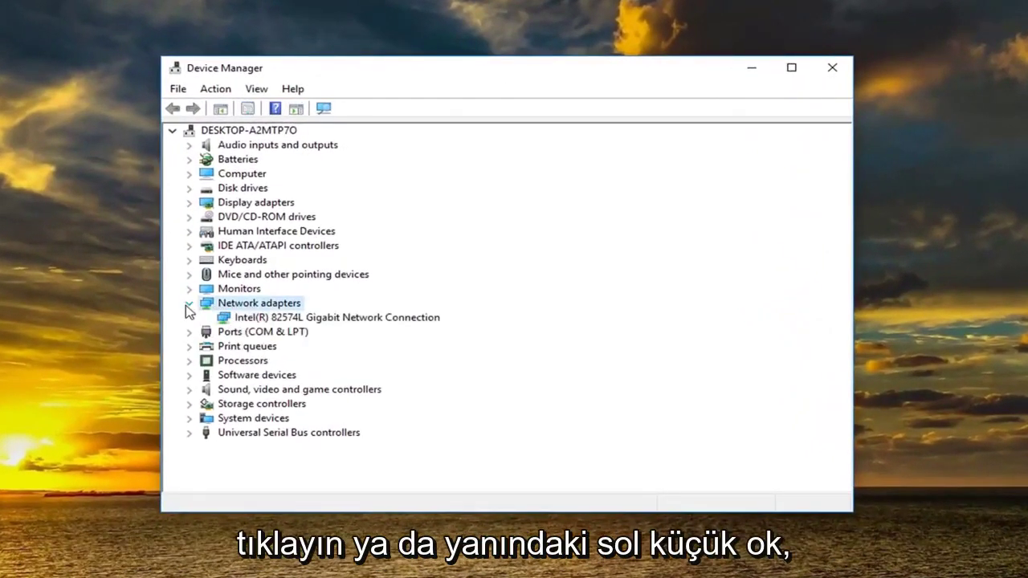
{"action": "right_click", "coordinate": [277, 322]}
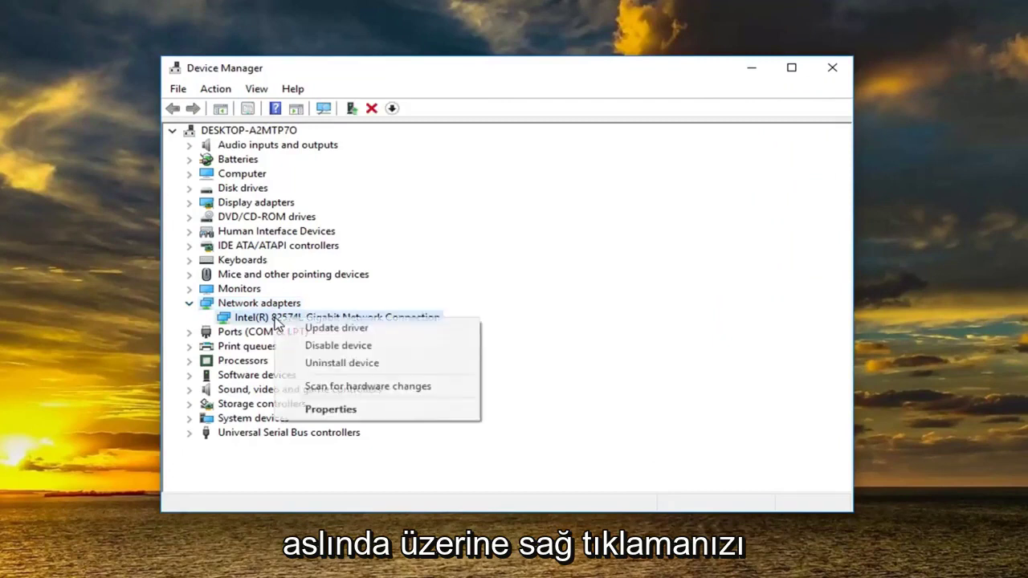
{"action": "left_click", "coordinate": [340, 363]}
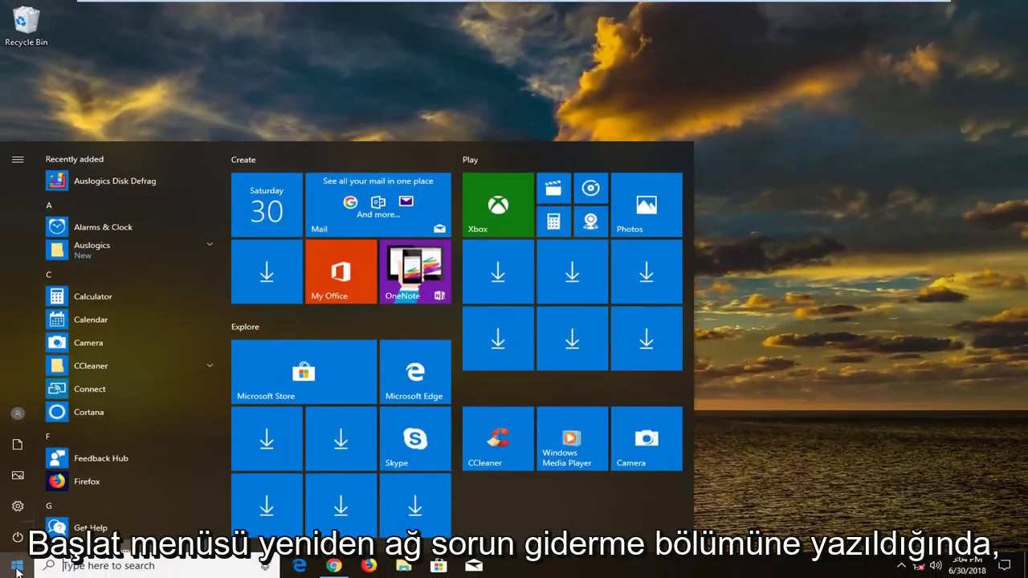
Step: Start 'Identify and repair network problems' from search, then cancel Windows Network Diagnostics
{"action": "type", "text": "network"}
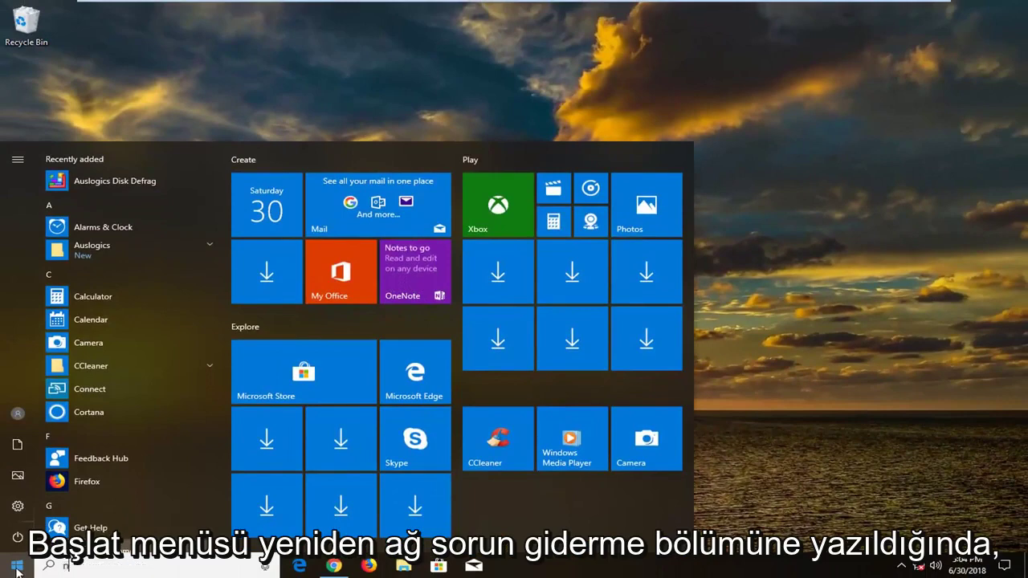
{"action": "type", "text": " troublesh"}
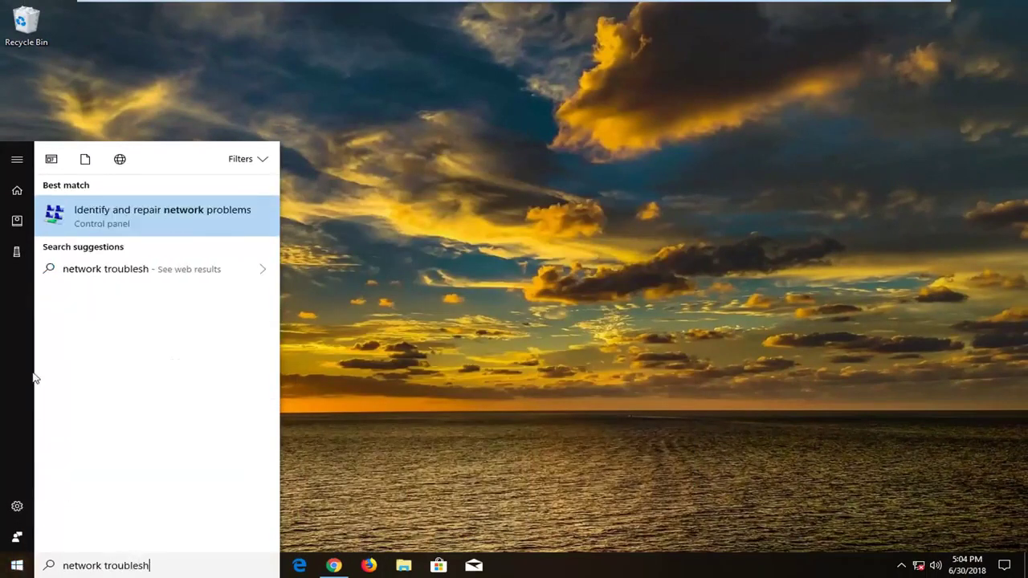
{"action": "left_click", "coordinate": [161, 216]}
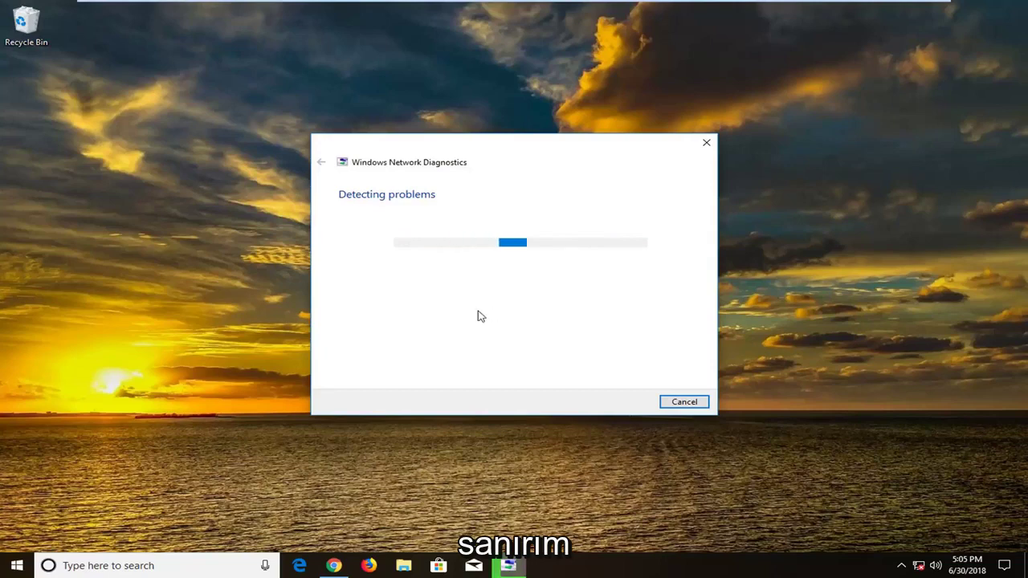
{"action": "left_click", "coordinate": [692, 402]}
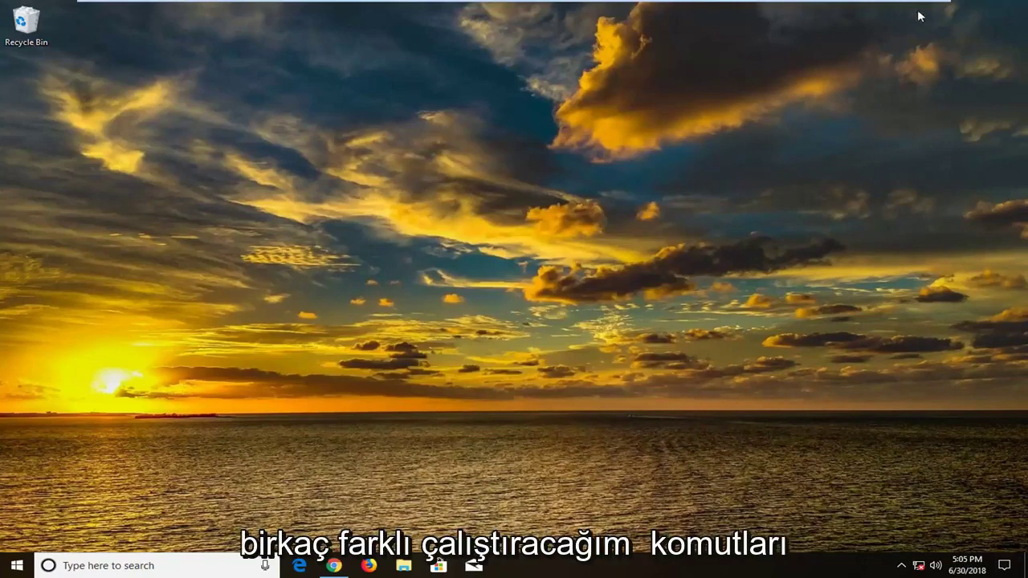
Step: Find Command Prompt by searching 'cmd' and run it with administrator rights
{"action": "left_click", "coordinate": [11, 567]}
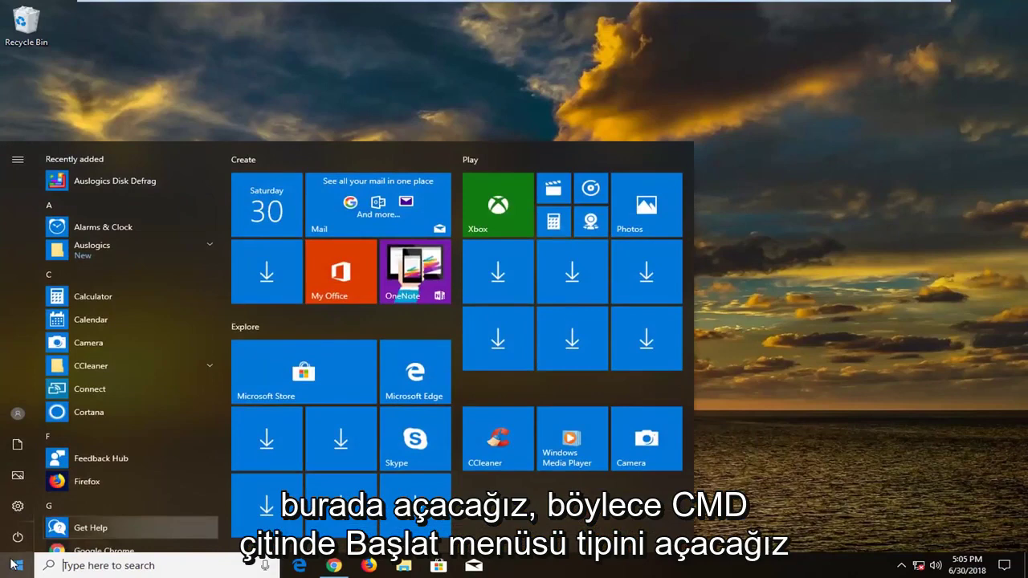
{"action": "type", "text": "cmd"}
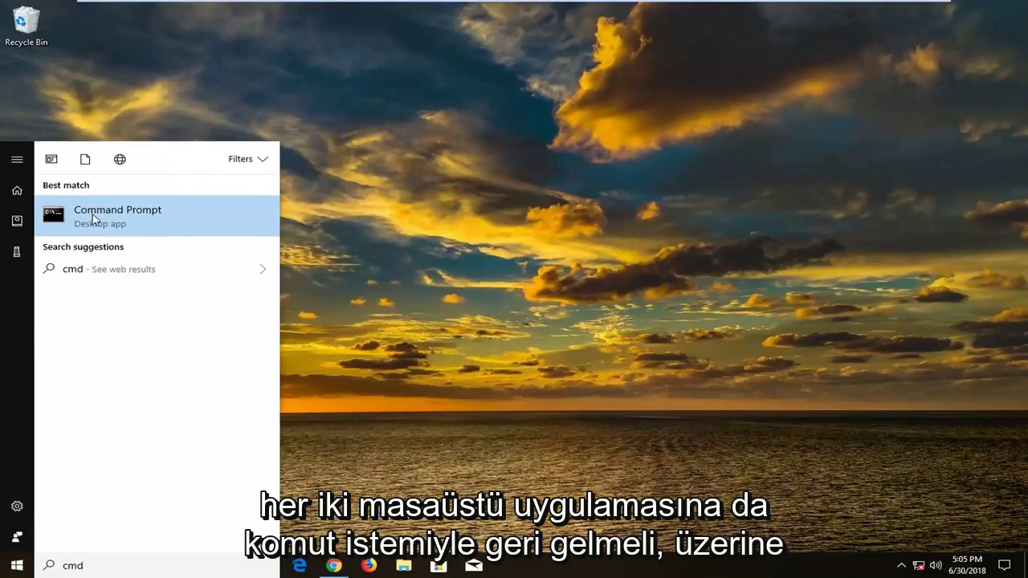
{"action": "right_click", "coordinate": [94, 219]}
{"action": "left_click", "coordinate": [156, 232]}
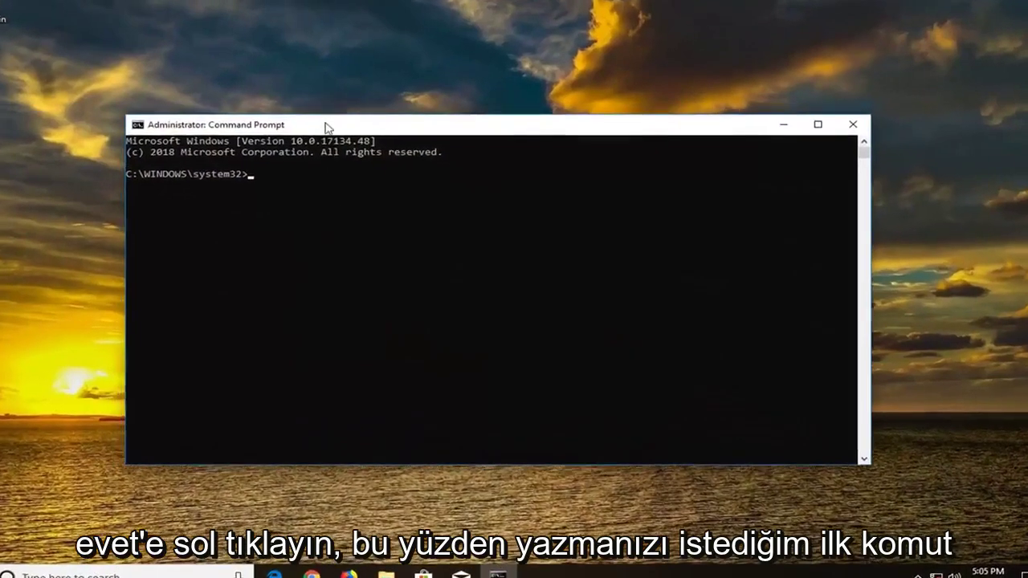
Step: Run ipconfig /flushdns and netsh winsock reset, then close Command Prompt
{"action": "type", "text": "ip"}
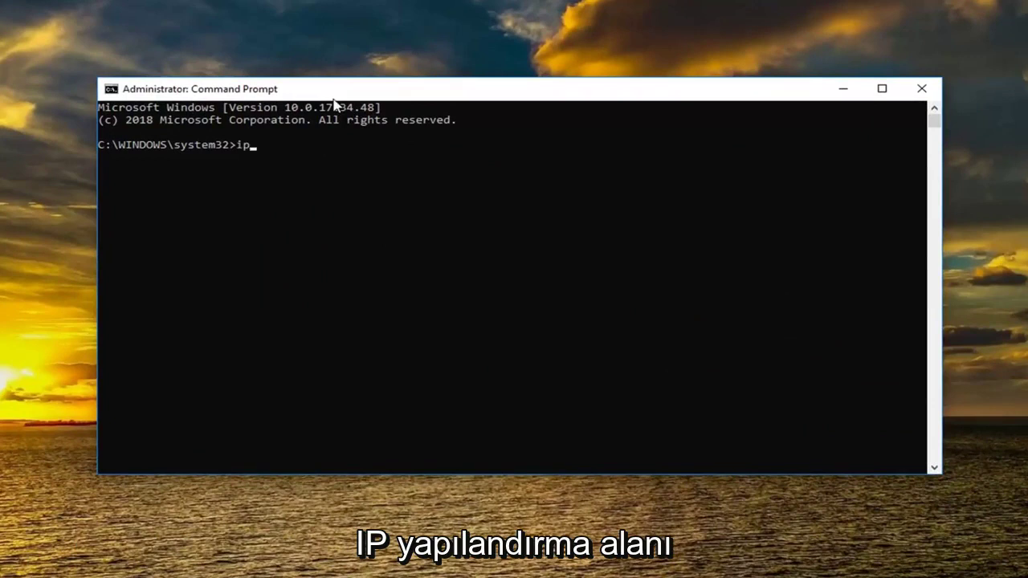
{"action": "type", "text": "config /flushdns"}
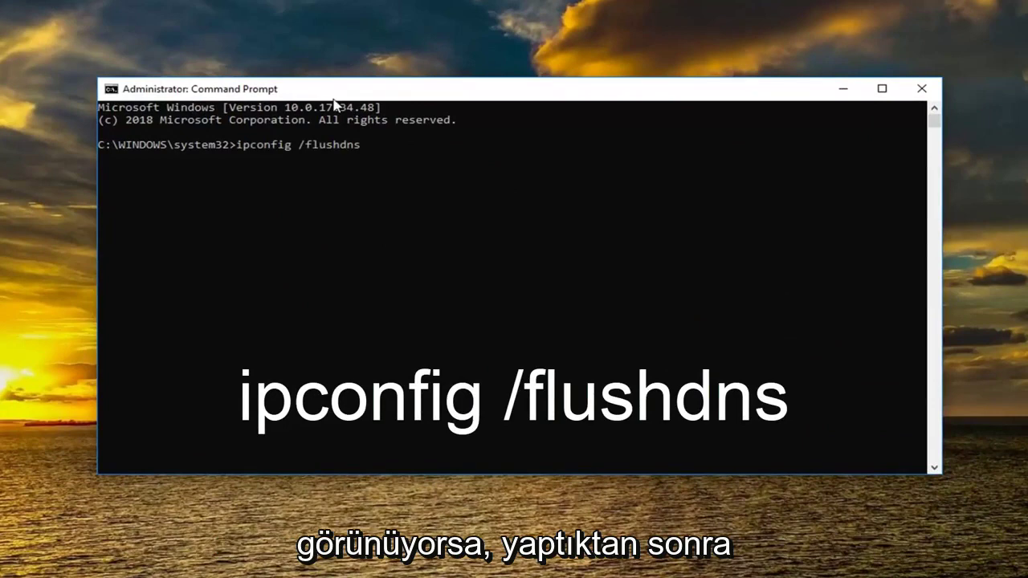
{"action": "key", "text": "Return"}
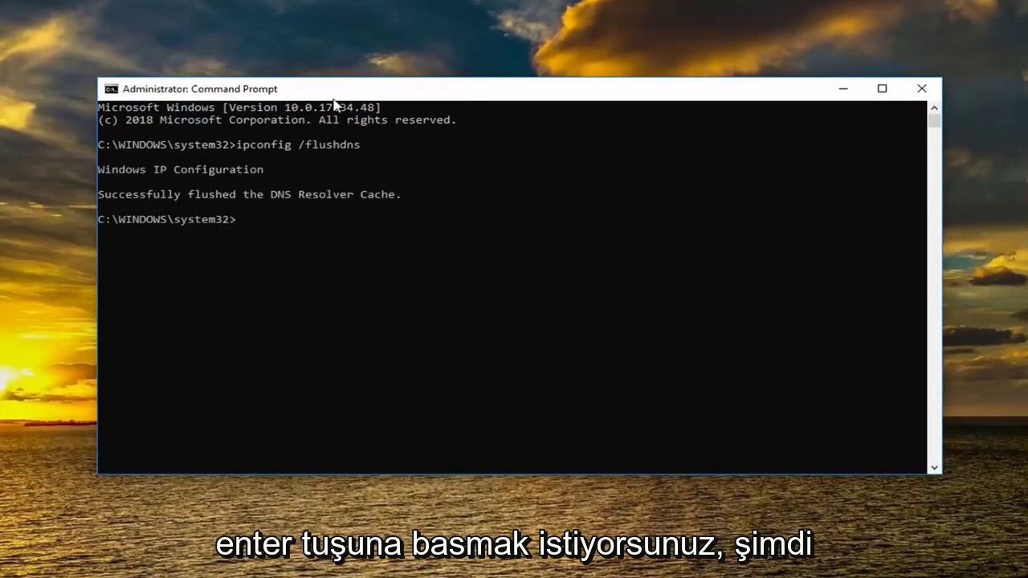
{"action": "type", "text": "netsh winsock reset"}
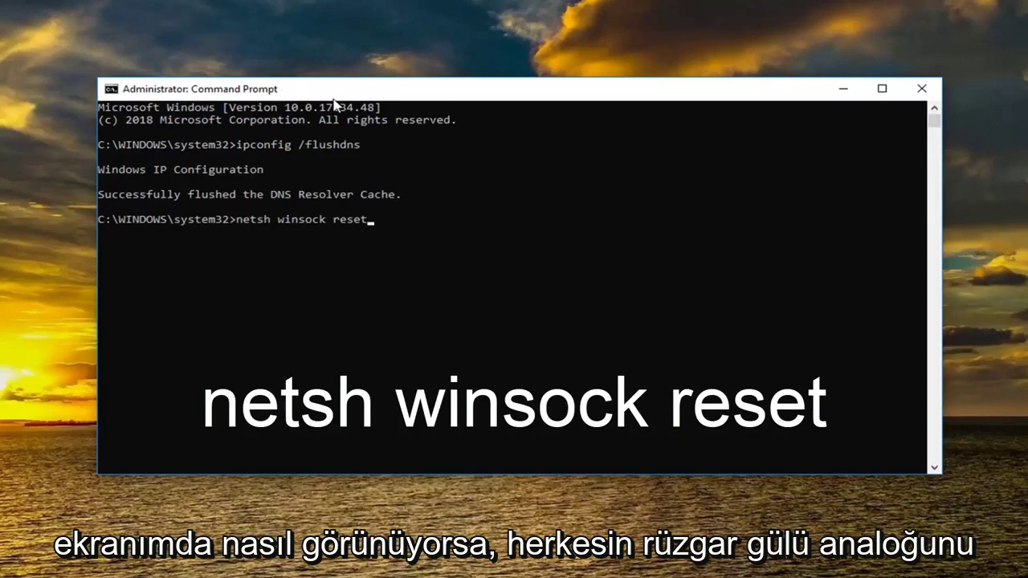
{"action": "key", "text": "Return"}
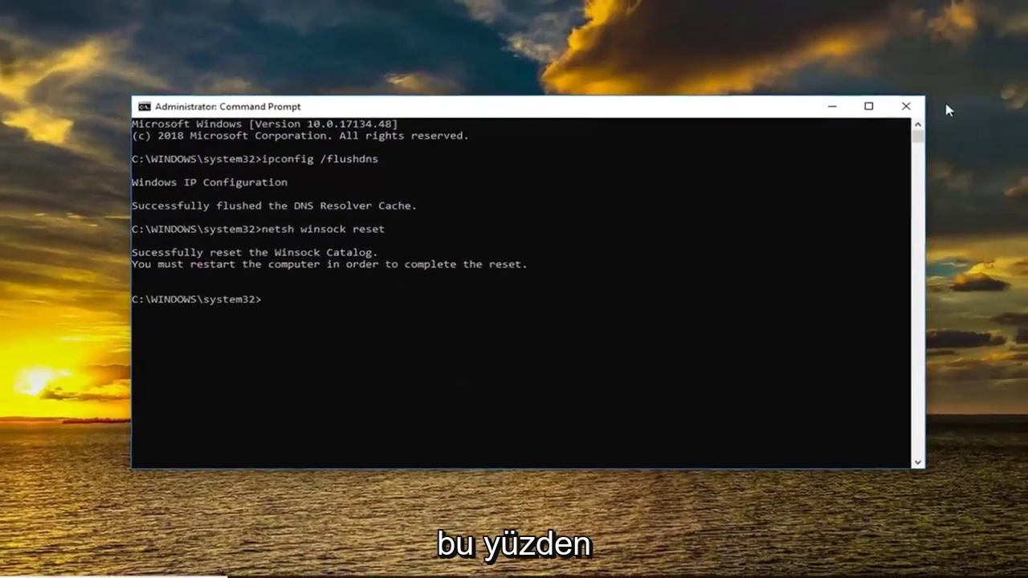
{"action": "left_click", "coordinate": [906, 106]}
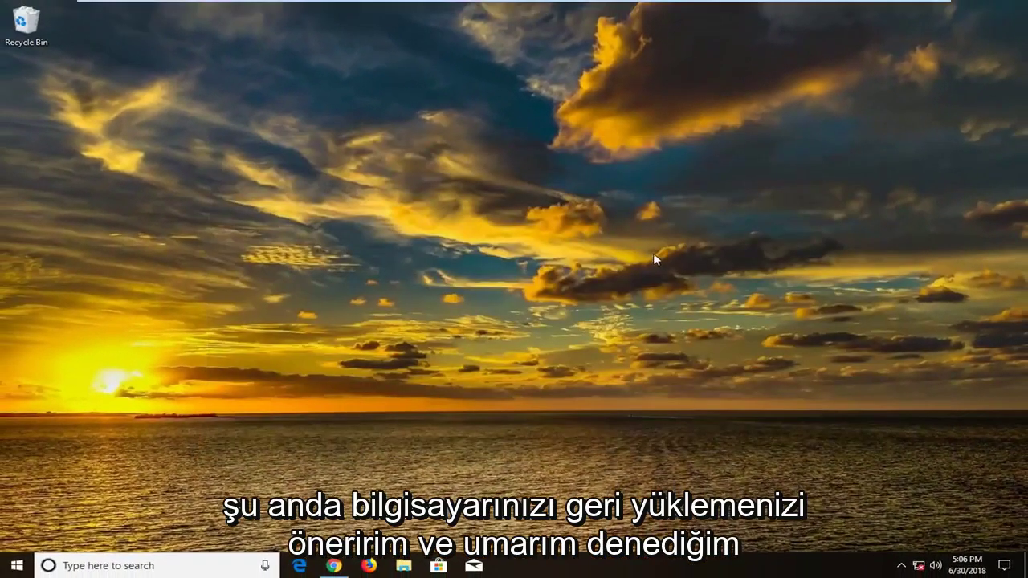